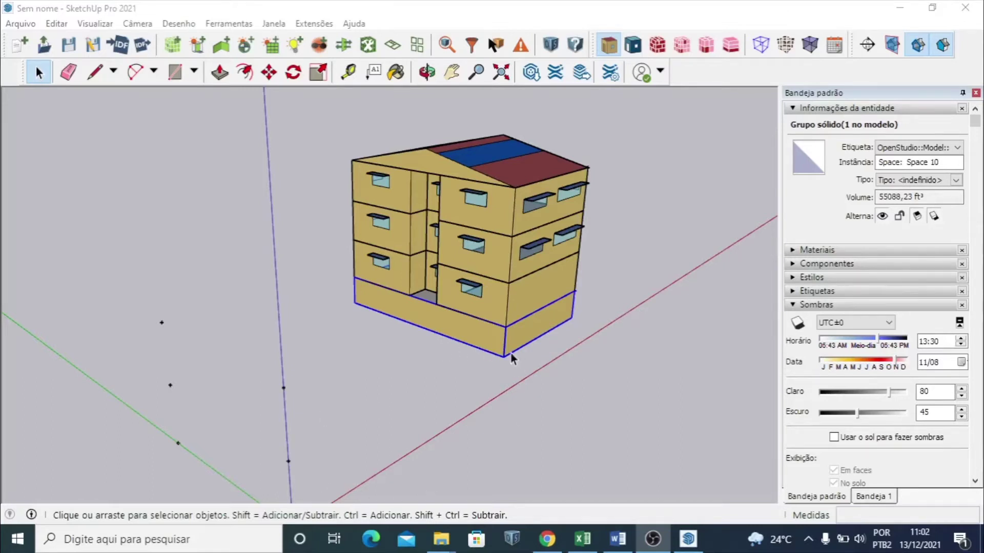
Orbit the model to inspect the long Space 1 group from several angles
mouse_move(481, 347)
middle_down()
mouse_move(279, 422)
mouse_move(248, 379)
middle_up()
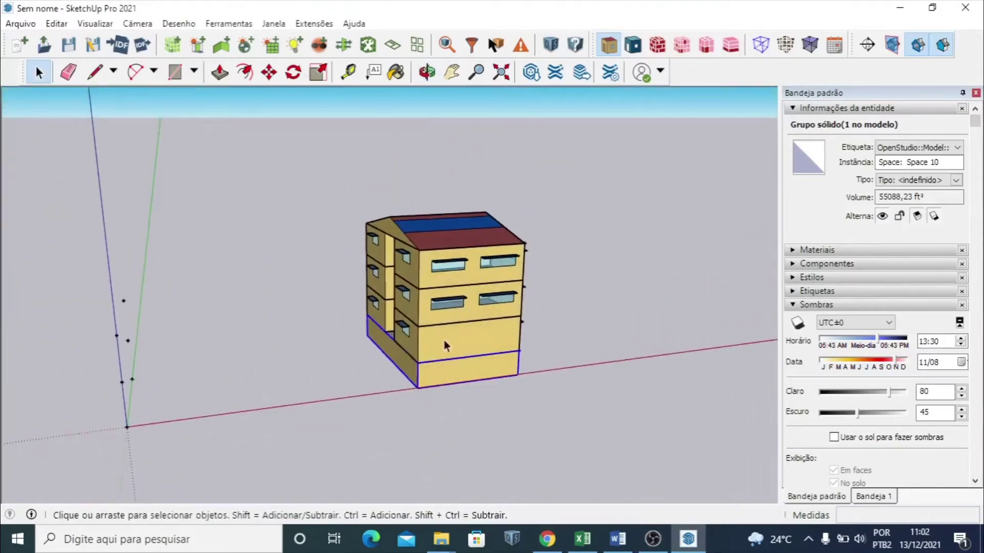
click(269, 355)
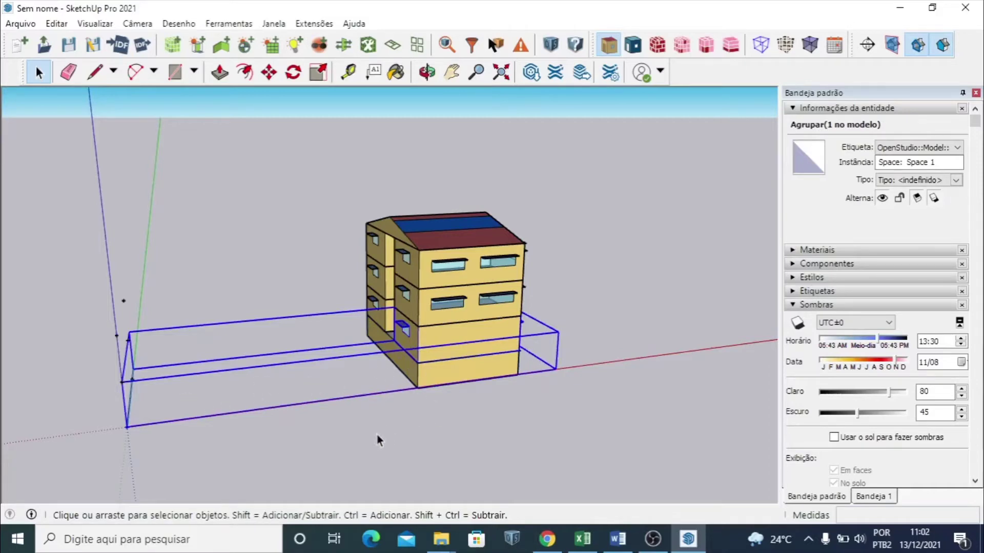
mouse_move(391, 386)
middle_down()
mouse_move(419, 402)
mouse_move(369, 423)
middle_up()
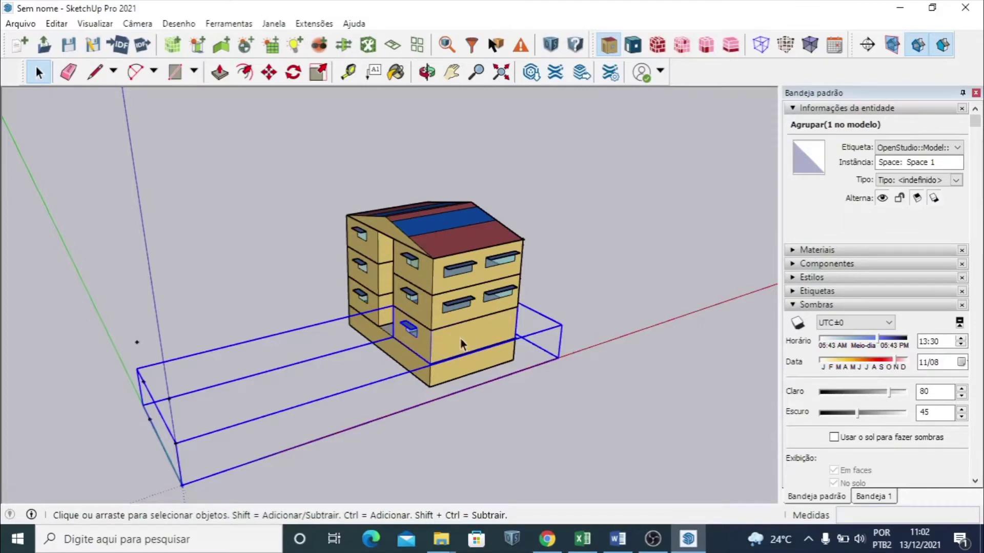
click(512, 408)
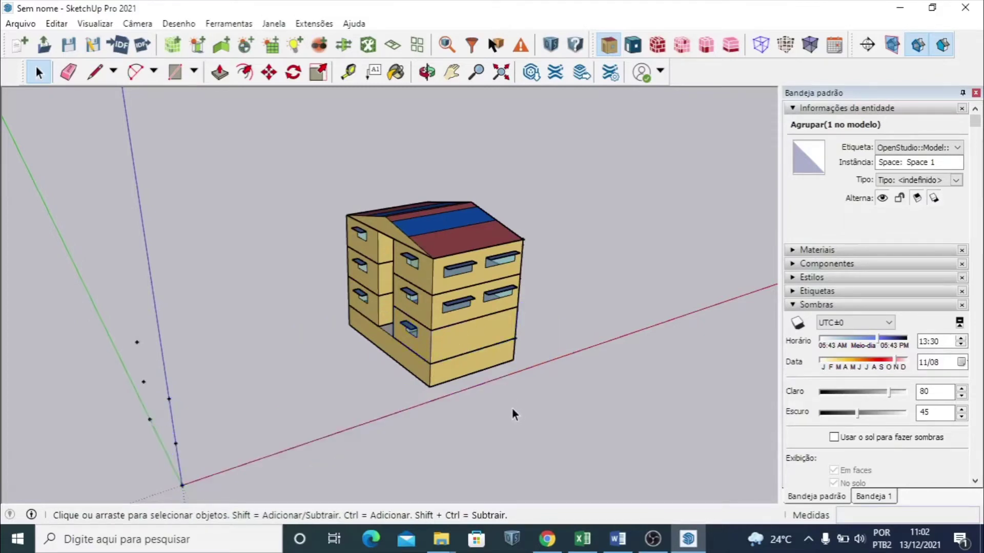
Select the building's base group and bring up the OpenStudio User Scripts list
middle_drag(450, 377, 437, 360)
click(431, 344)
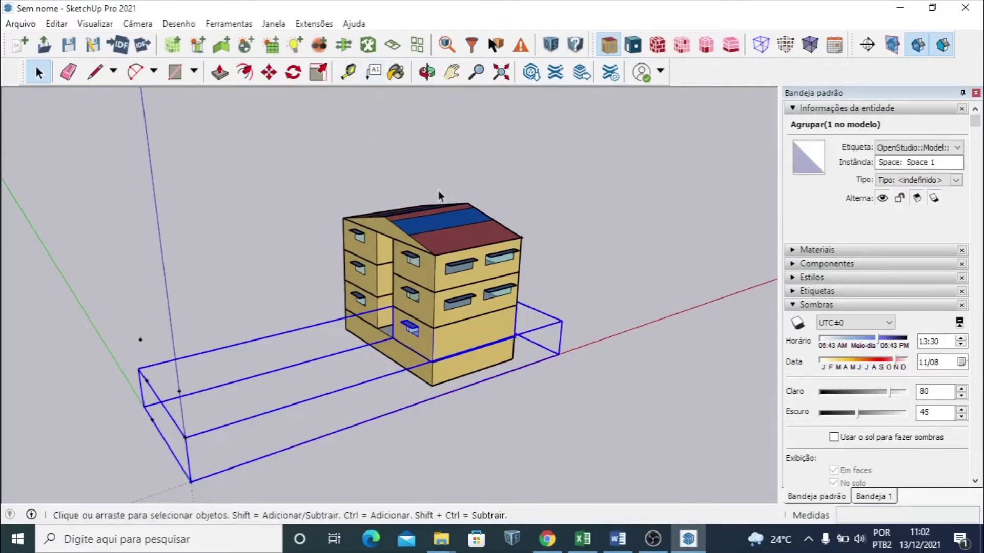
click(314, 23)
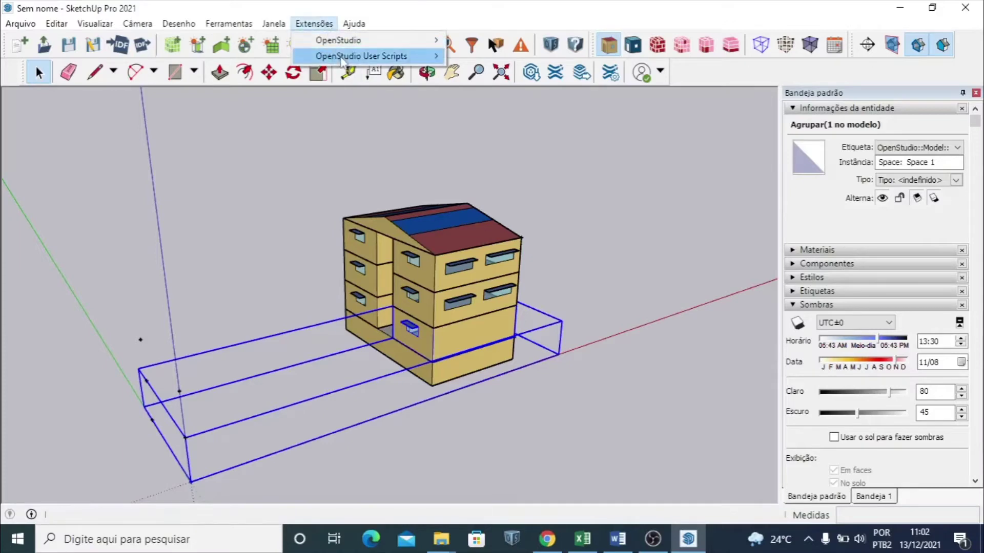
mouse_move(522, 77)
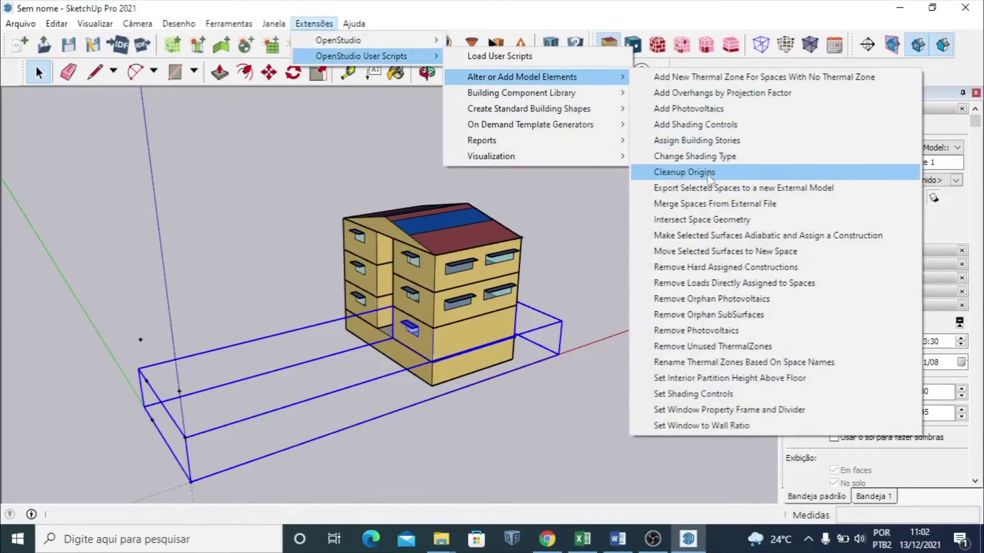
Save the OpenStudio model as test1.osm in the Helix_Education folder
click(524, 397)
click(524, 397)
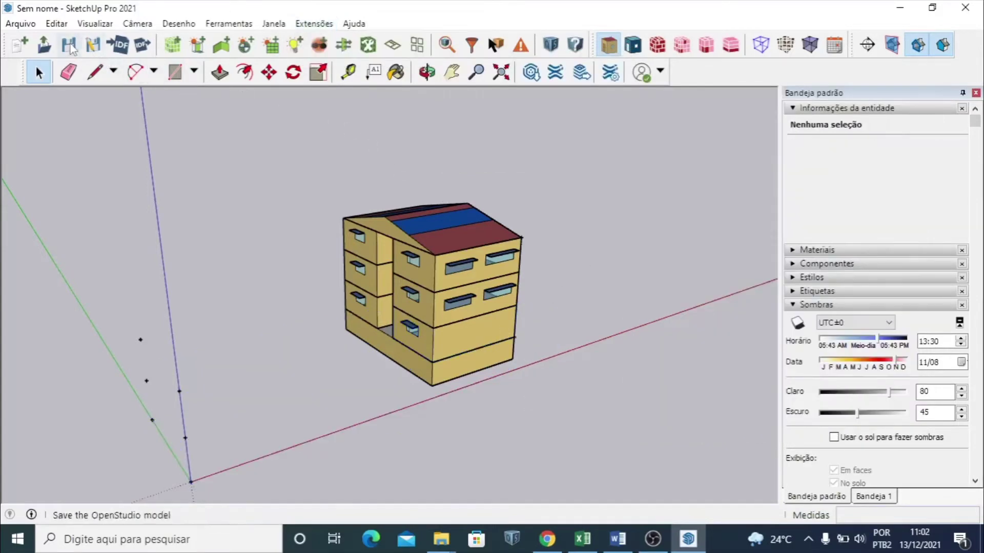
click(93, 49)
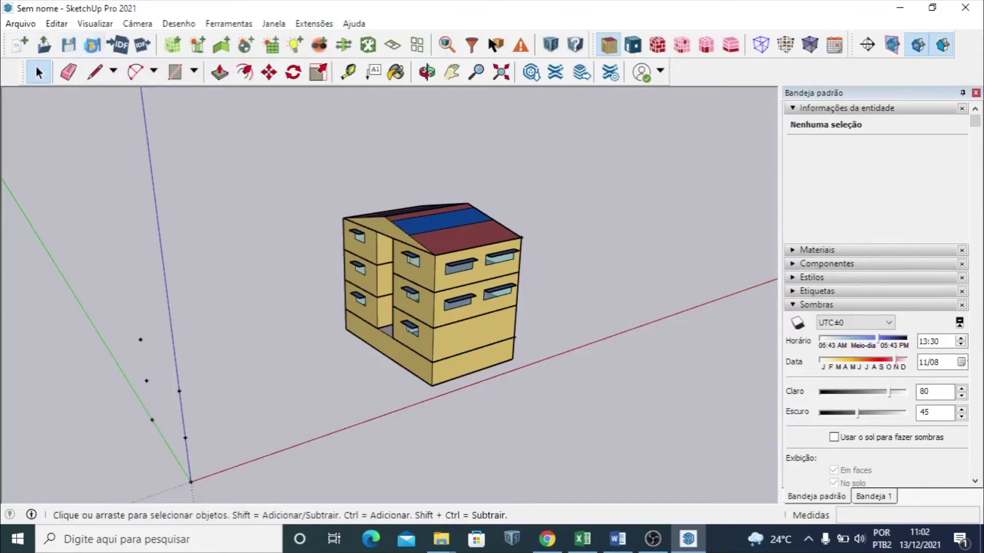
click(119, 303)
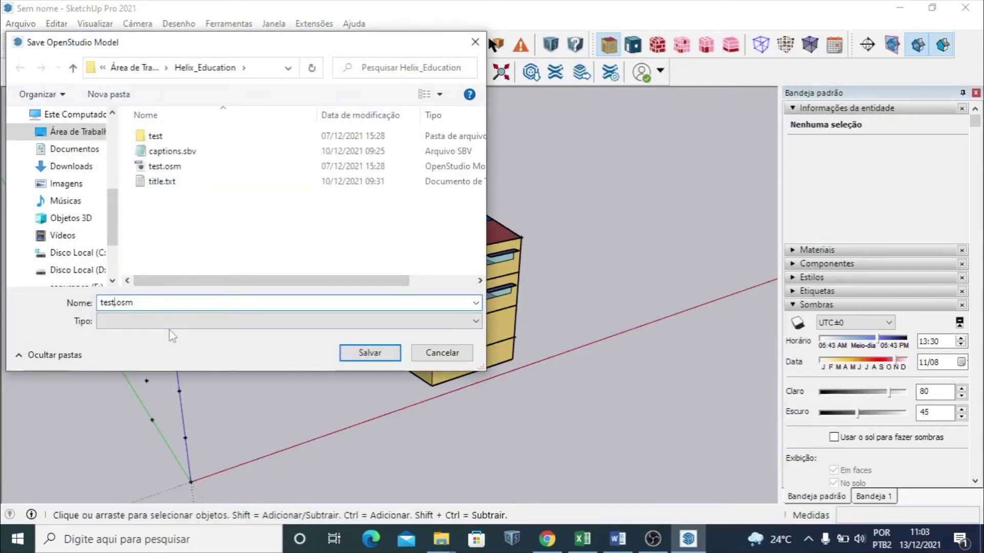
text(1)
click(361, 354)
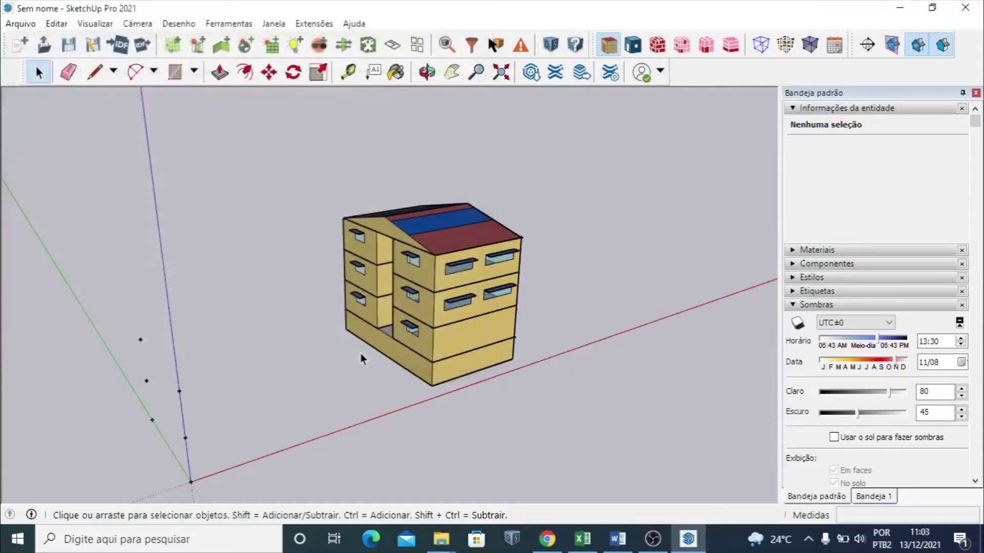
mouse_move(354, 335)
middle_down()
mouse_move(388, 340)
mouse_move(410, 307)
middle_up()
click(520, 48)
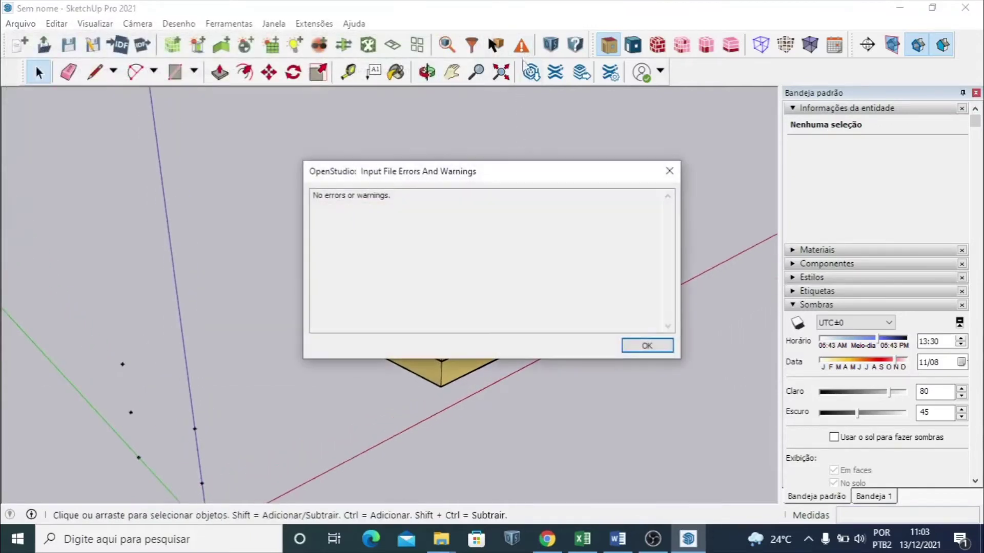
Dismiss the no-errors report, select Space 1, then crossing-select the space groups
click(647, 346)
mouse_move(641, 351)
middle_down()
mouse_move(586, 329)
mouse_move(351, 332)
mouse_move(440, 344)
middle_up()
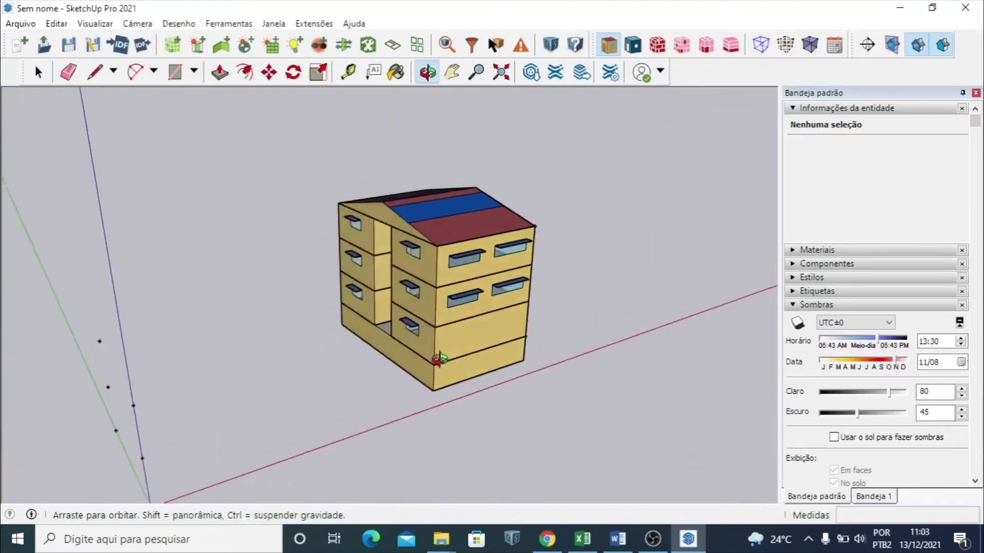
click(484, 324)
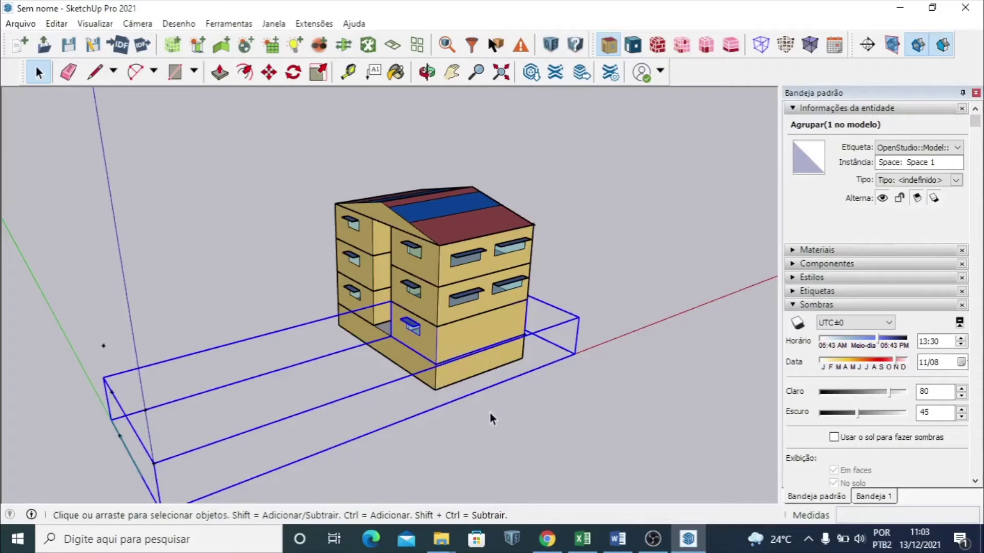
mouse_move(490, 413)
middle_down()
mouse_move(417, 408)
mouse_move(515, 373)
middle_up()
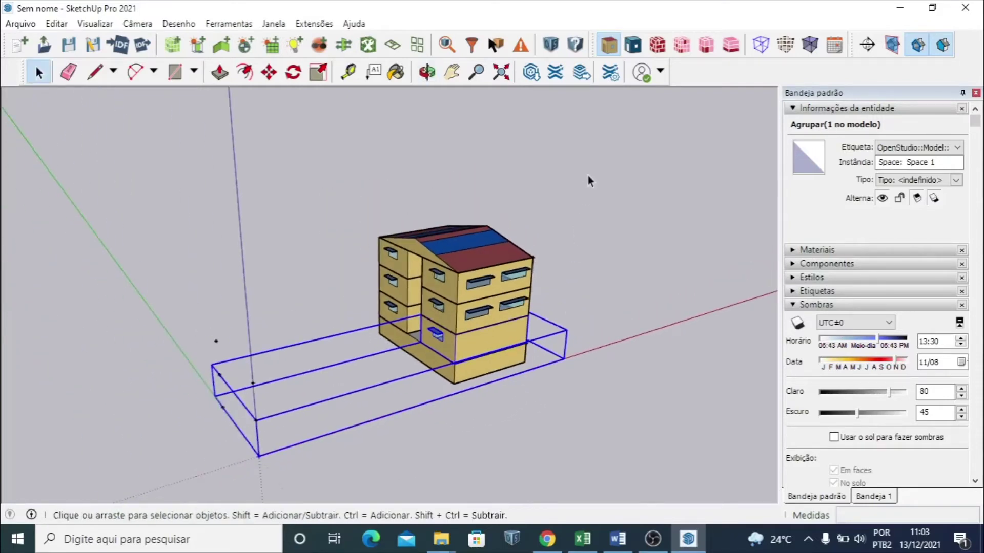
drag(542, 212, 328, 437)
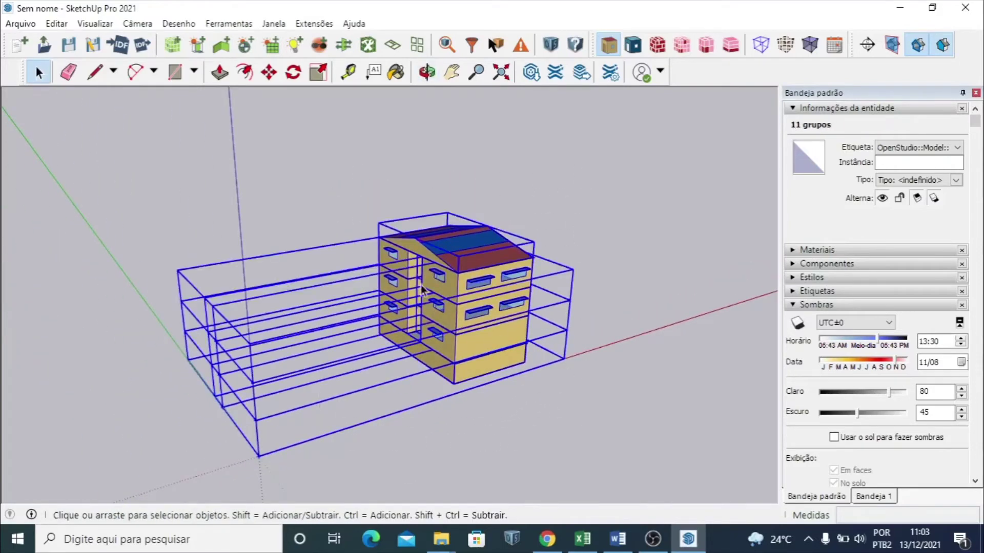
Redo the crossing selection so all 11 space groups are selected, then show the OpenStudio scripts
mouse_move(446, 391)
middle_down()
mouse_move(296, 407)
mouse_move(502, 373)
mouse_move(252, 389)
mouse_move(196, 359)
middle_up()
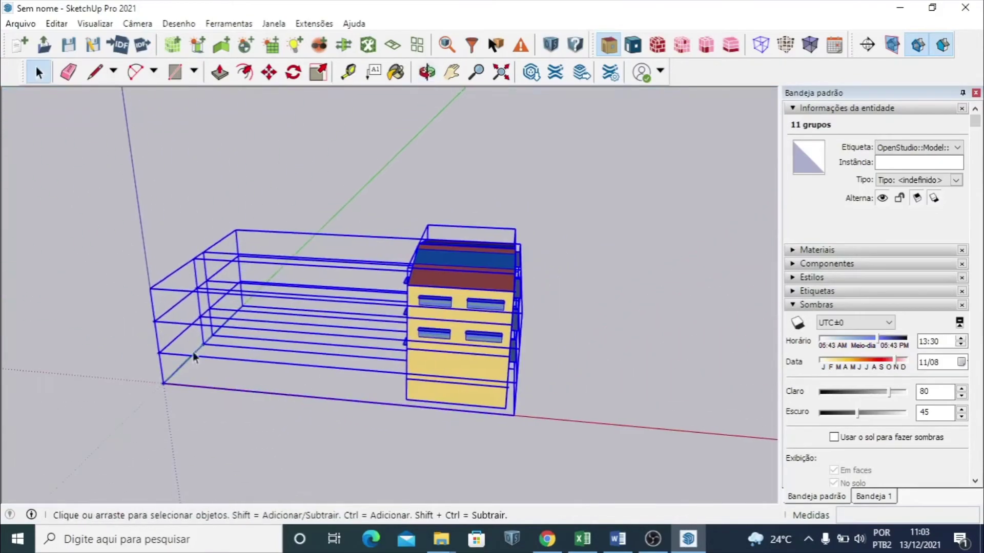
middle_drag(249, 385, 378, 432)
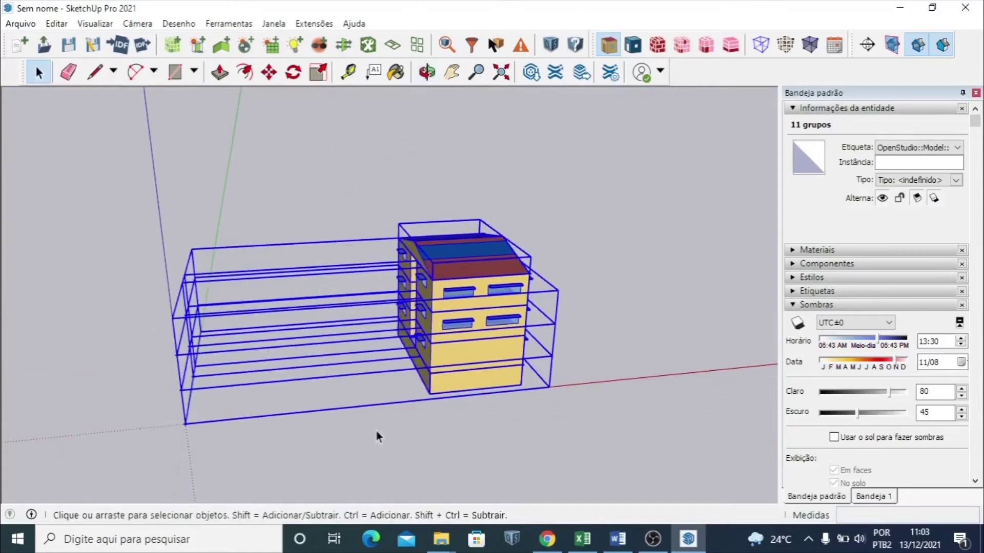
click(378, 432)
drag(573, 161, 391, 432)
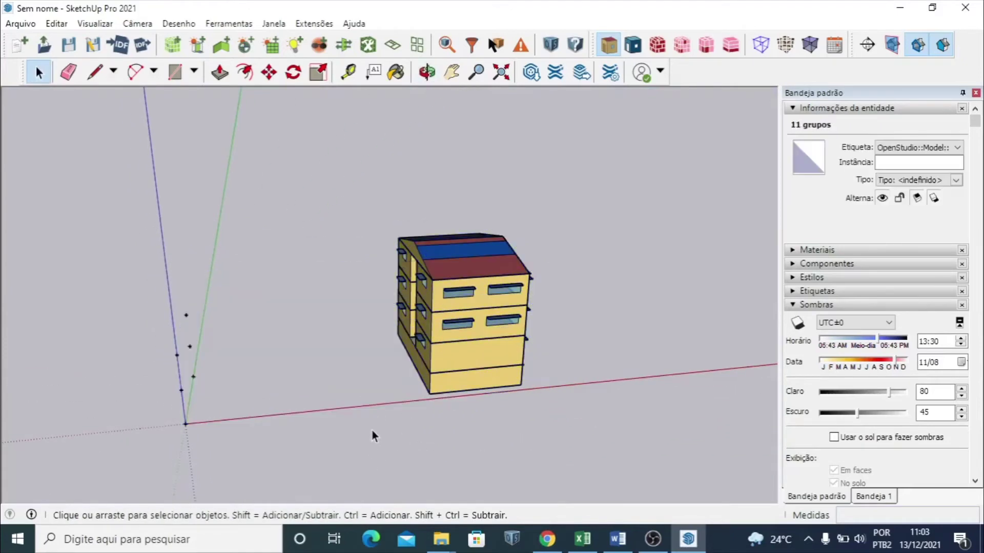
key(Delete)
middle_drag(374, 433, 521, 405)
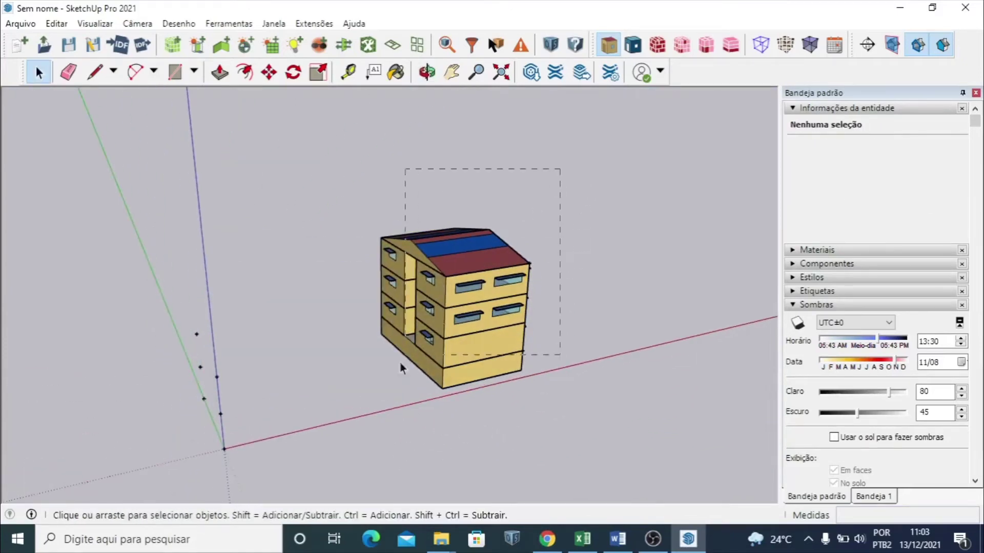
drag(558, 173, 342, 444)
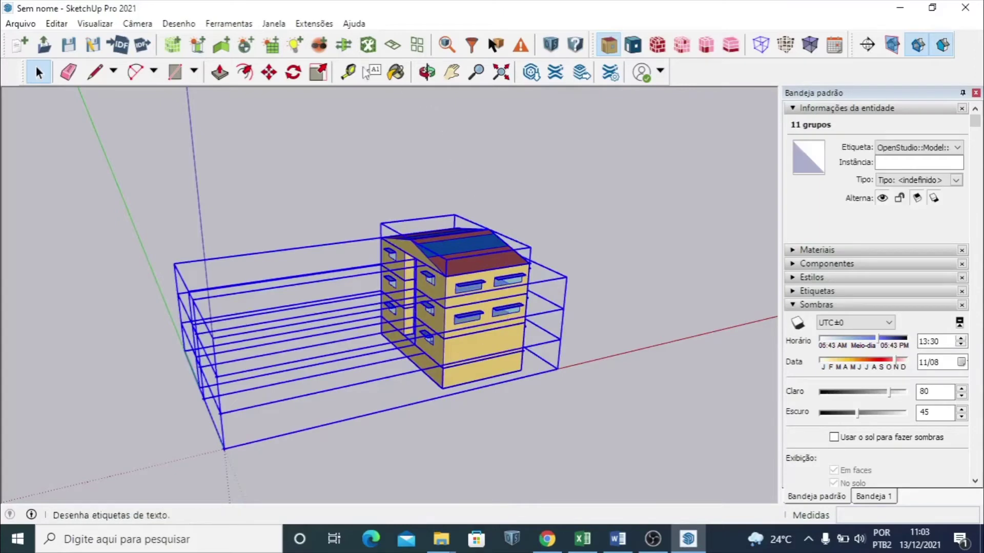
click(314, 24)
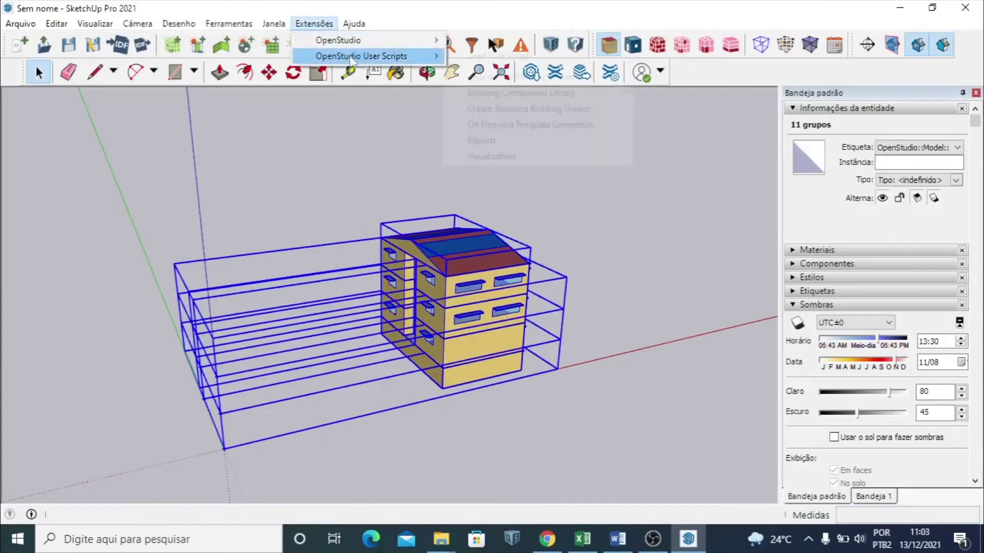
mouse_move(361, 57)
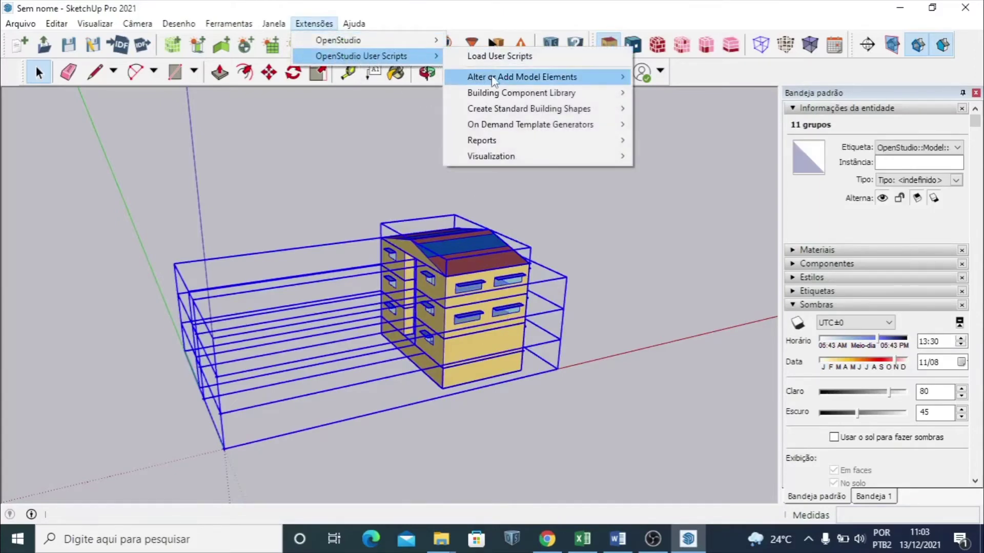
mouse_move(522, 76)
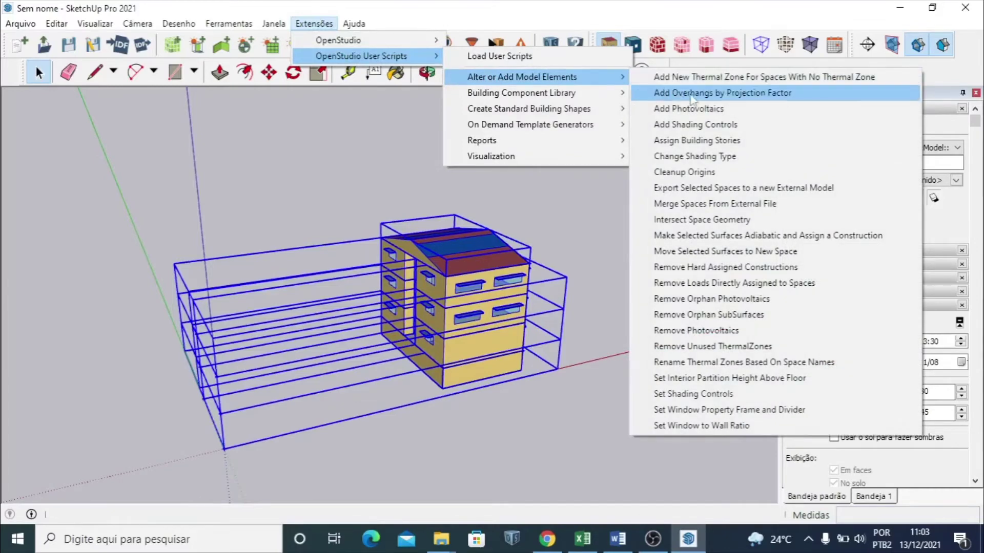
Run the chosen model-alteration script, dismiss its plug-in error, and orbit around the models
click(714, 171)
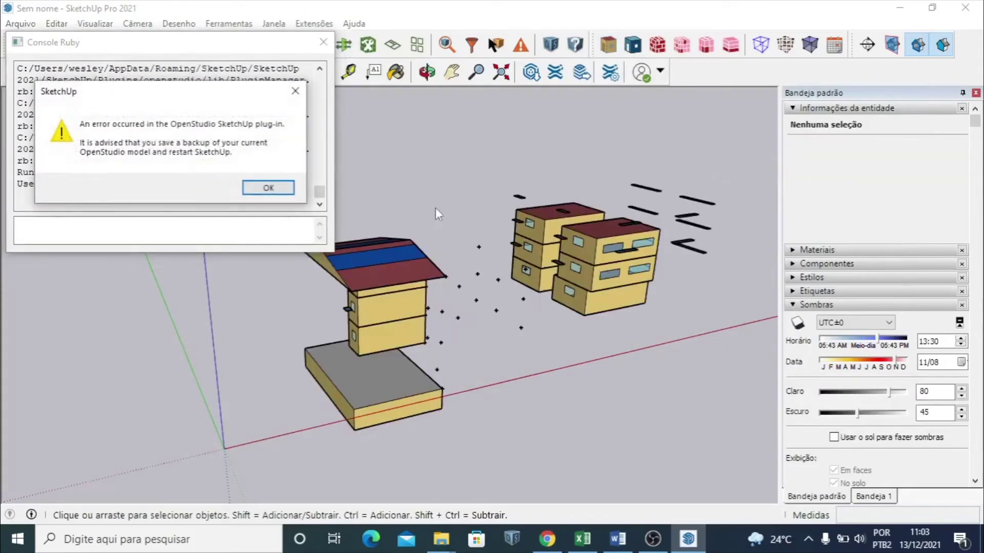
click(287, 189)
mouse_move(209, 341)
middle_down()
mouse_move(319, 294)
mouse_move(628, 353)
mouse_move(387, 352)
mouse_move(685, 340)
middle_up()
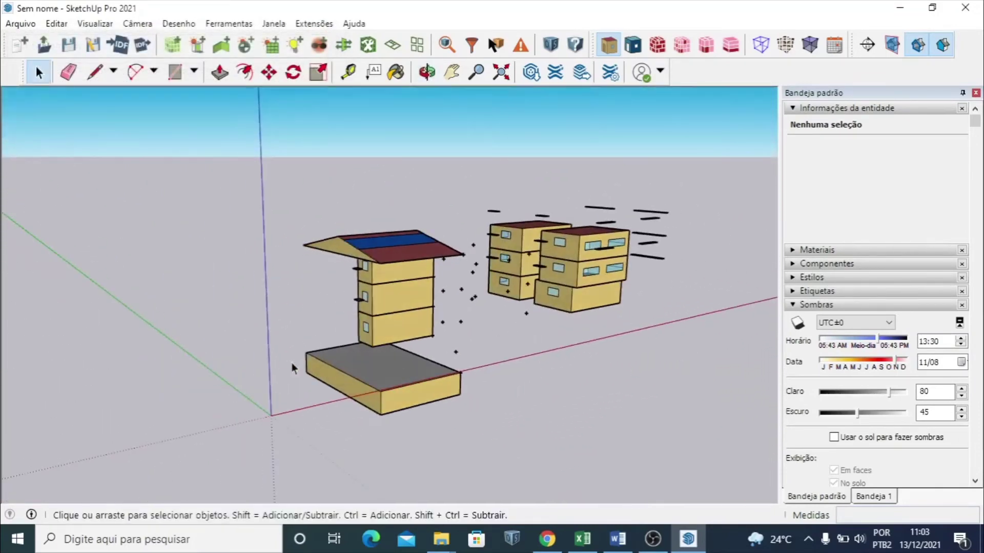
middle_drag(292, 358, 637, 362)
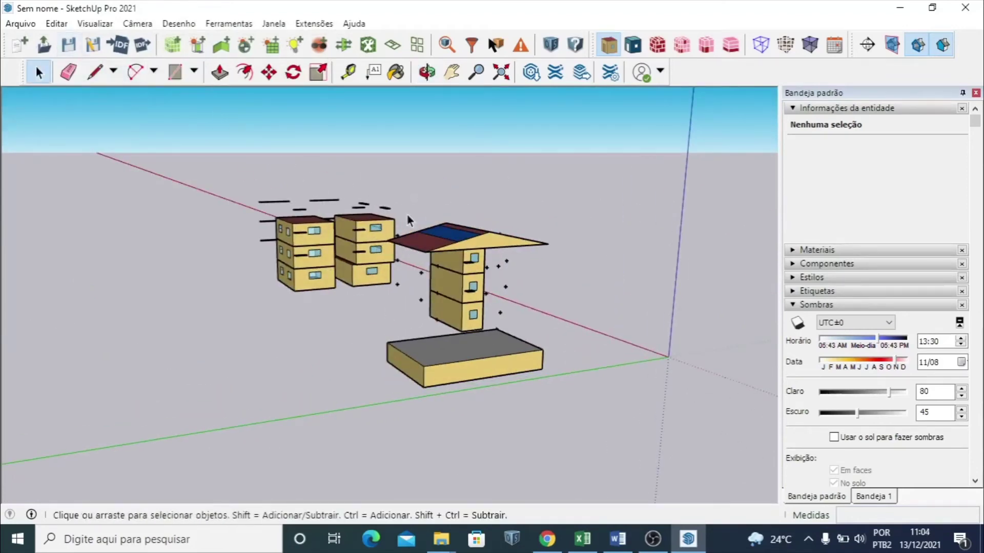
Open test1.osm without saving the current model and close the input-file warnings
click(44, 44)
click(543, 299)
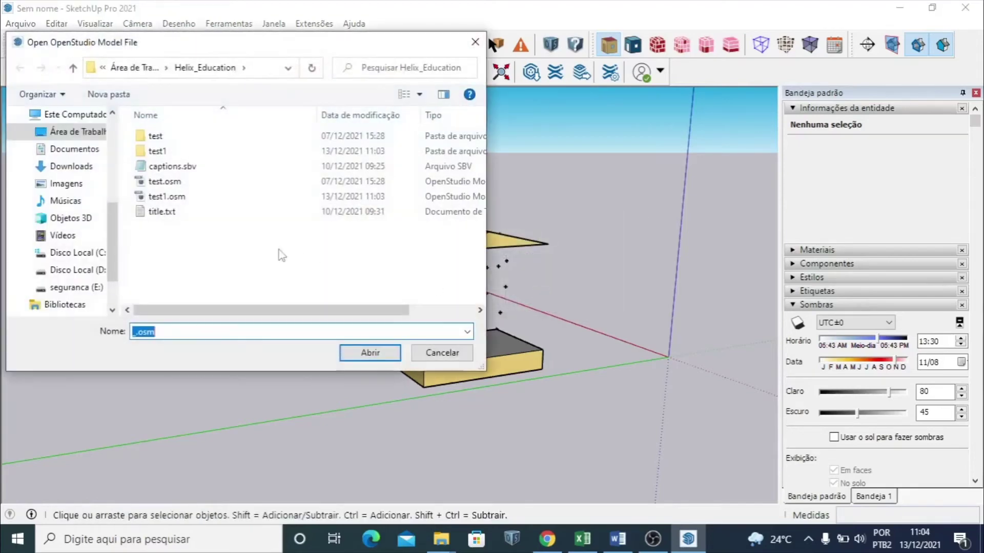
click(207, 197)
click(370, 352)
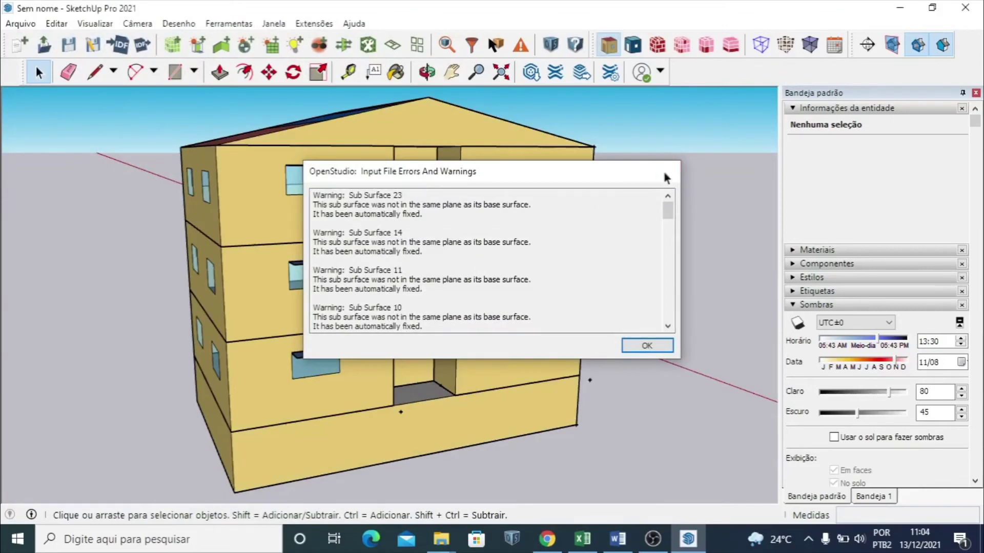
click(646, 345)
Orbit and zoom around the reopened building, selecting its lower space group
middle_drag(512, 333, 314, 320)
scroll(440, 370, down, 5)
scroll(577, 403, down, 2)
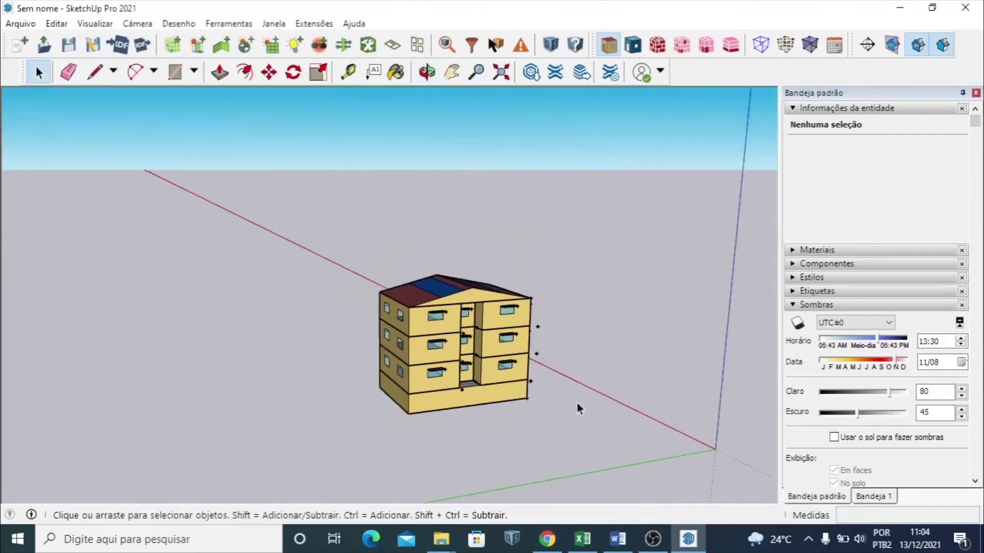
mouse_move(577, 402)
middle_down()
mouse_move(235, 413)
mouse_move(367, 436)
middle_up()
click(368, 412)
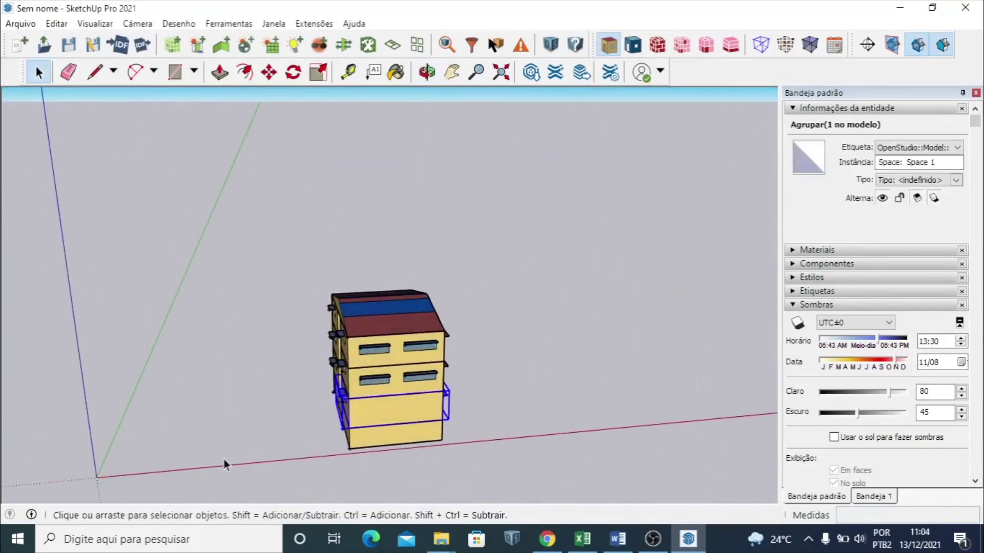
middle_drag(224, 461, 242, 418)
mouse_move(345, 448)
middle_down()
mouse_move(410, 447)
mouse_move(284, 428)
middle_up()
Select Space 10 and Space 1, then show the errors and warnings list
click(376, 429)
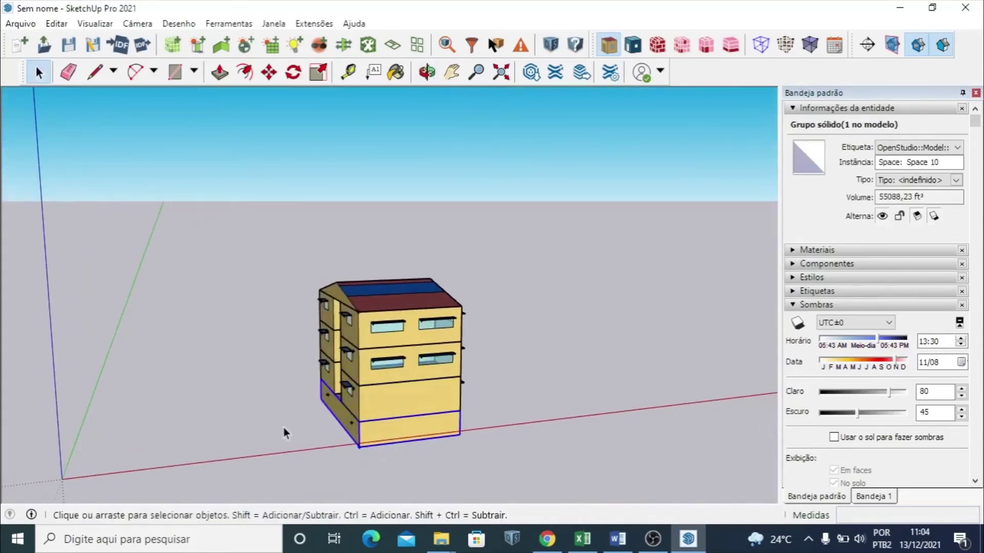
middle_drag(364, 405, 395, 407)
click(397, 405)
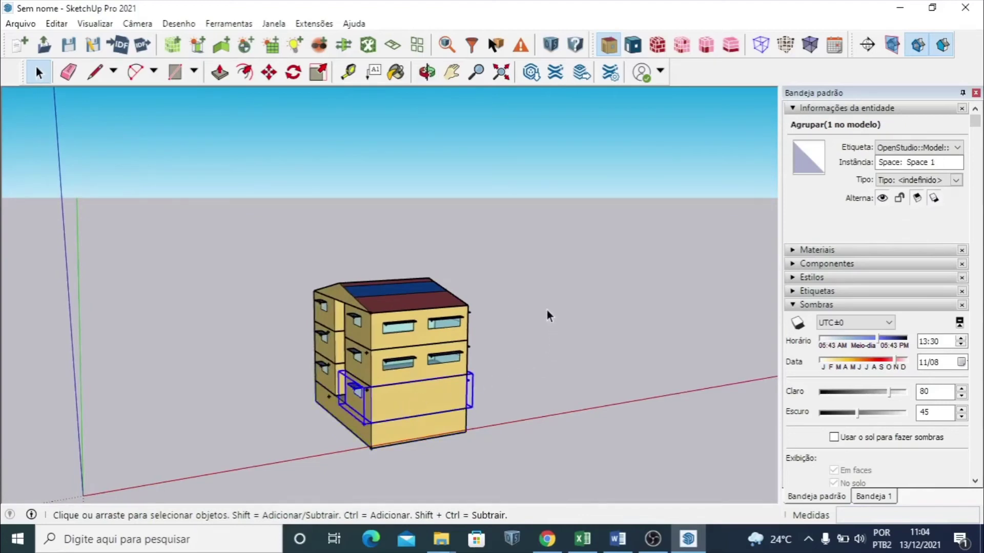
middle_drag(281, 358, 532, 297)
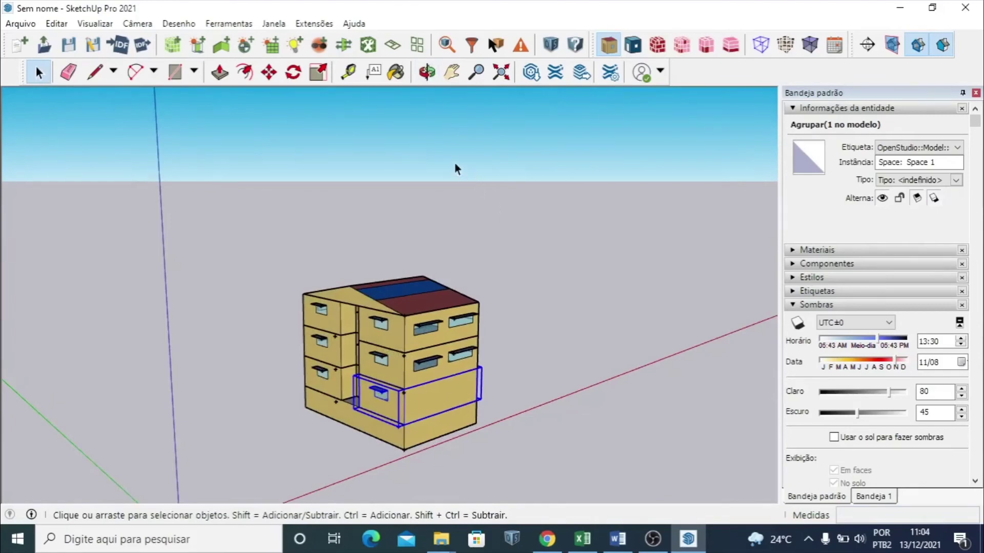
click(522, 49)
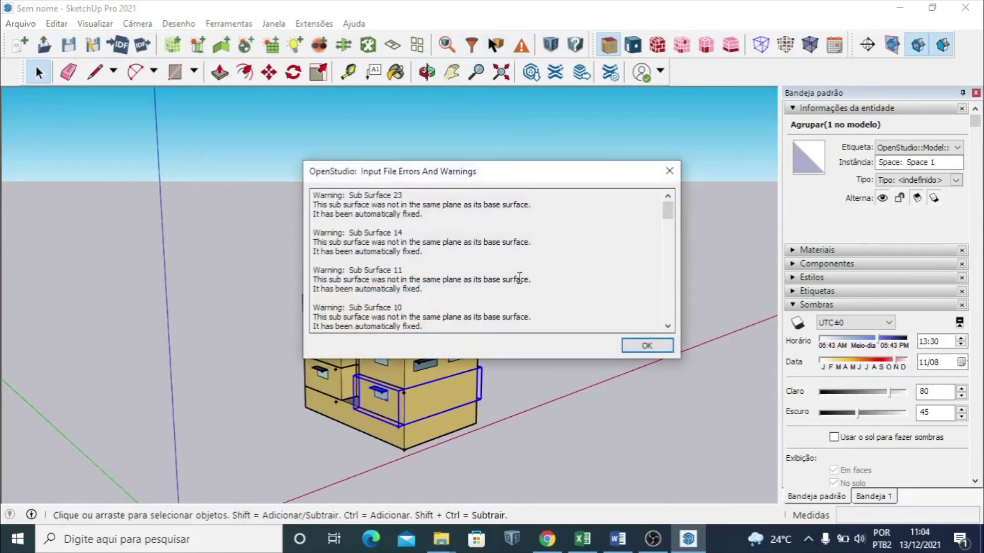
scroll(507, 283, down, 3)
scroll(492, 290, down, 3)
scroll(484, 292, down, 3)
scroll(462, 307, down, 3)
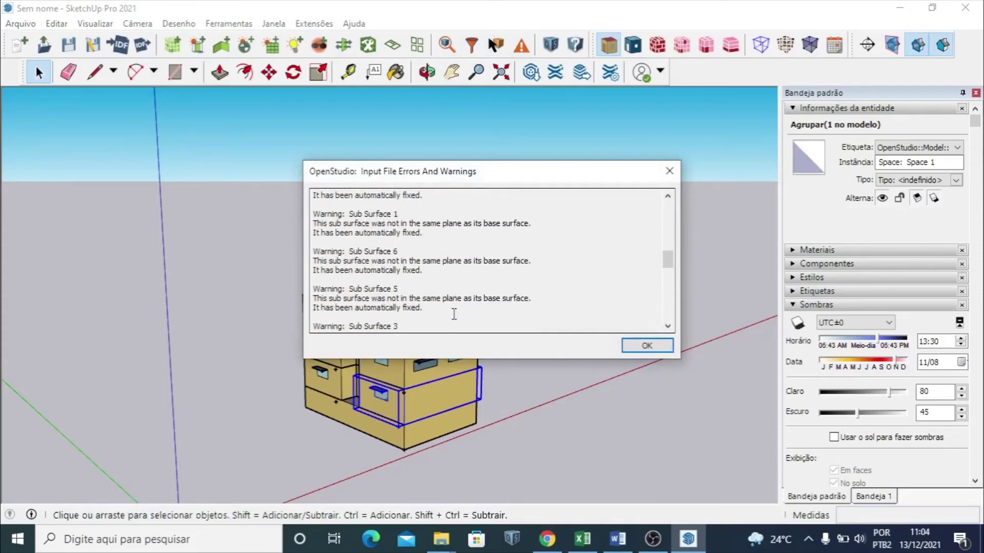
scroll(502, 309, down, 3)
scroll(494, 312, down, 3)
scroll(501, 305, down, 6)
scroll(459, 311, down, 3)
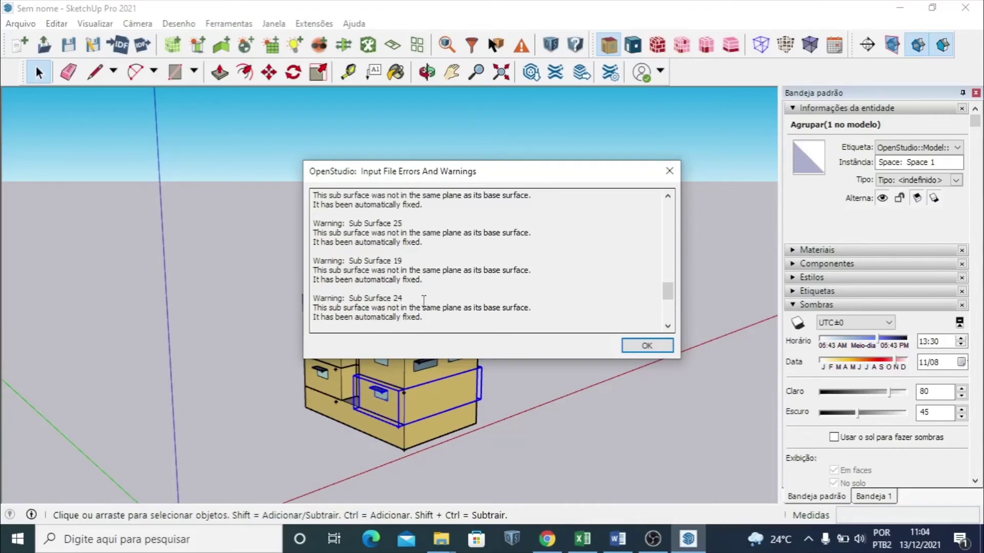
scroll(421, 303, up, 3)
scroll(471, 293, up, 3)
scroll(529, 279, up, 3)
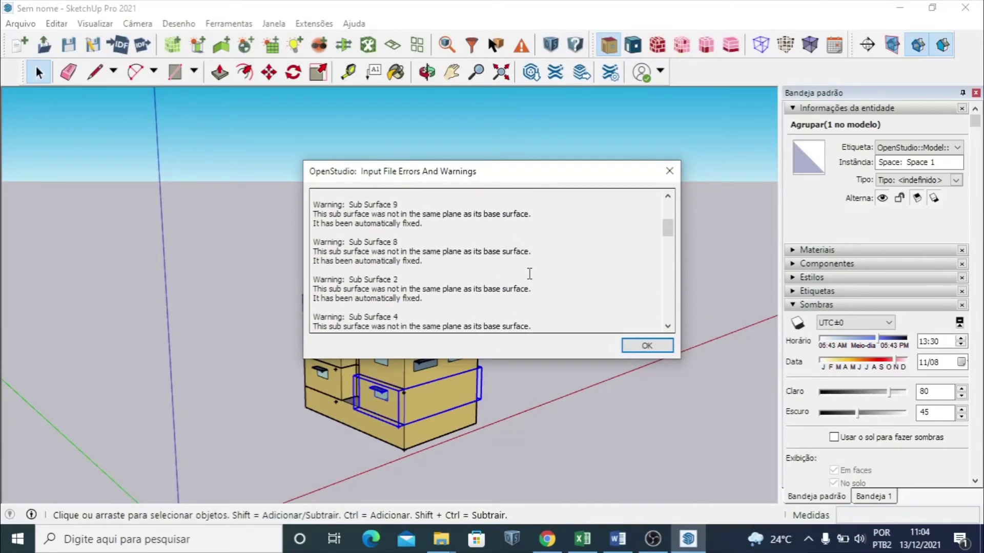
scroll(529, 279, up, 3)
click(669, 171)
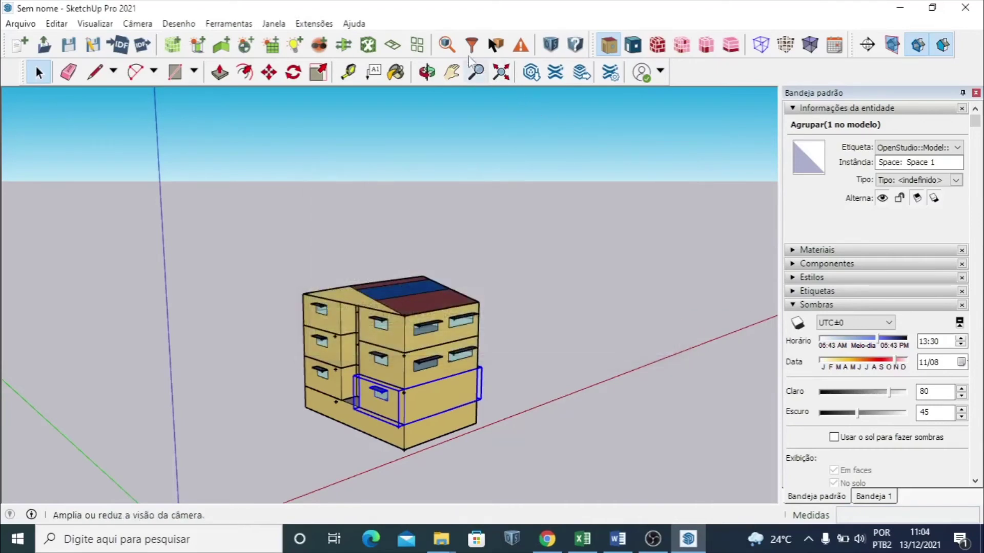
Open the OpenStudio Inspector, move it aside, and review the Sub Surface 23 warning
click(446, 45)
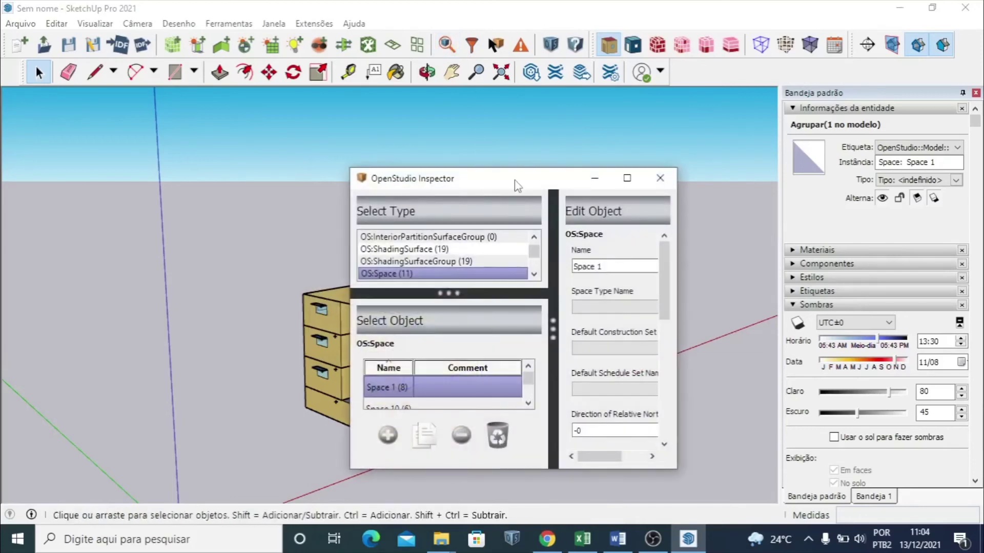
drag(510, 179, 179, 145)
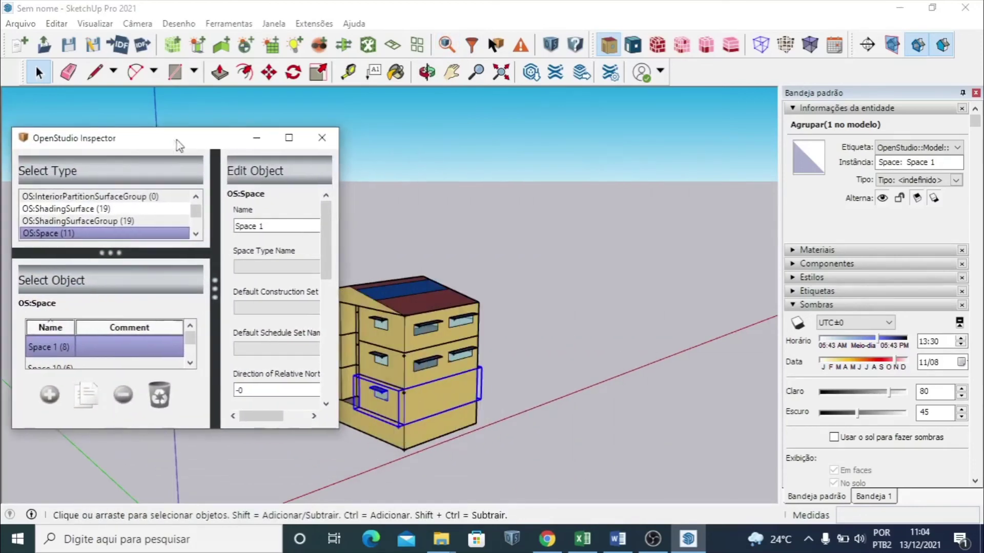
click(520, 45)
drag(414, 196, 354, 195)
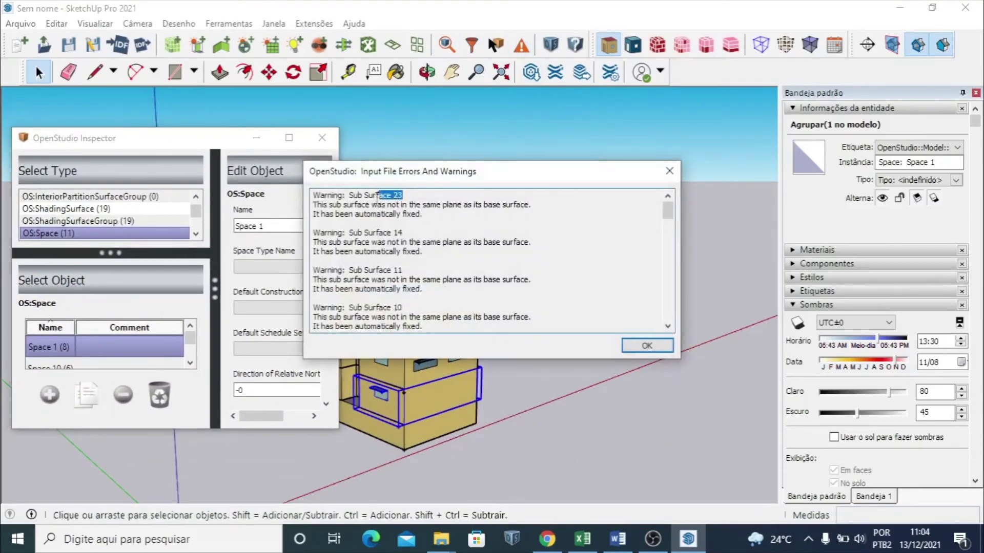
click(671, 170)
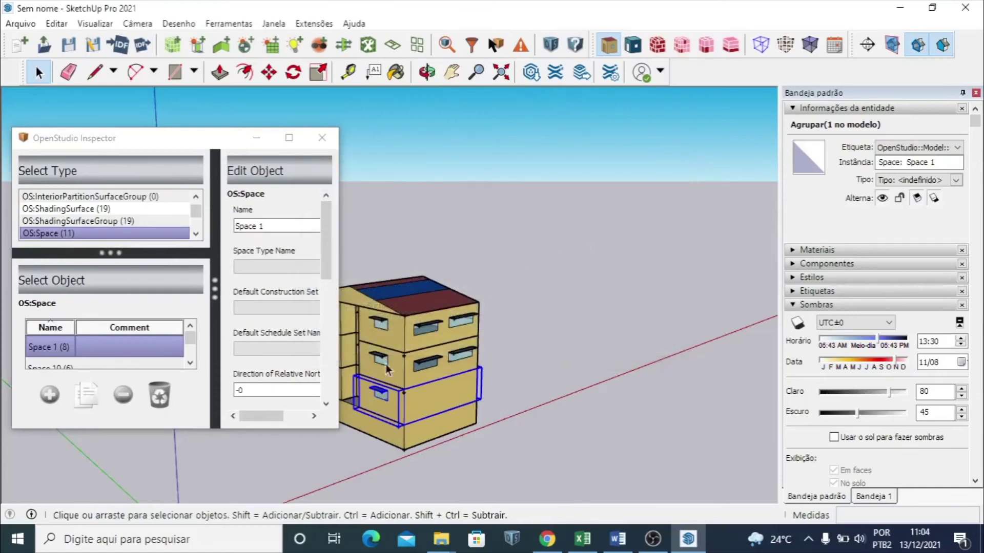
Zoom out to the whole building and select the ground-floor base, Space 10
middle_drag(505, 384, 579, 369)
scroll(579, 369, up, 2)
scroll(577, 365, up, 2)
scroll(502, 367, up, 2)
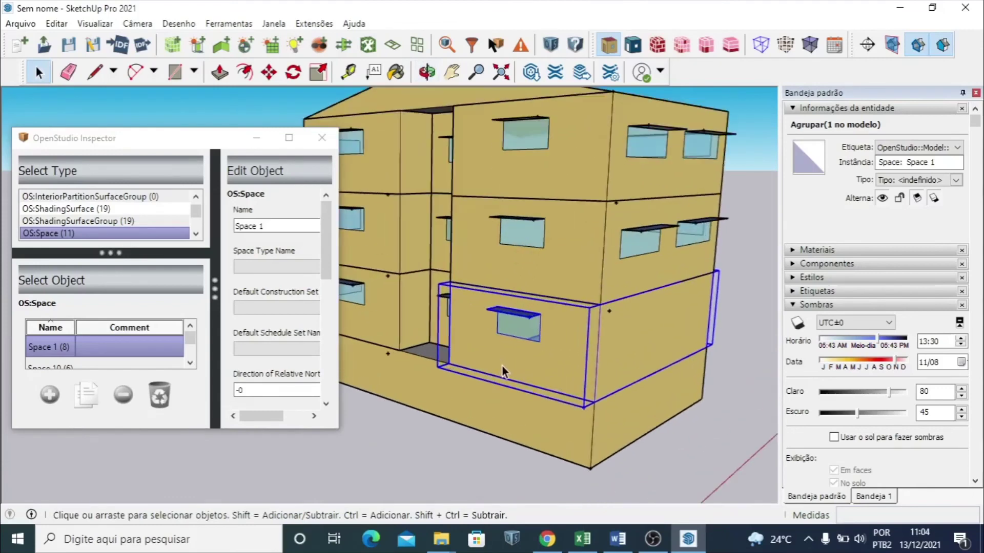
click(646, 434)
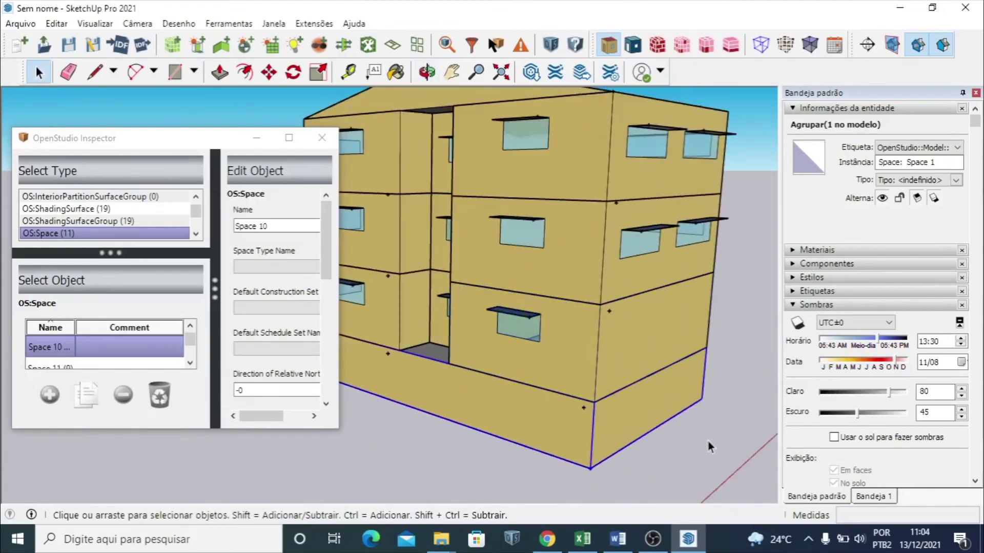